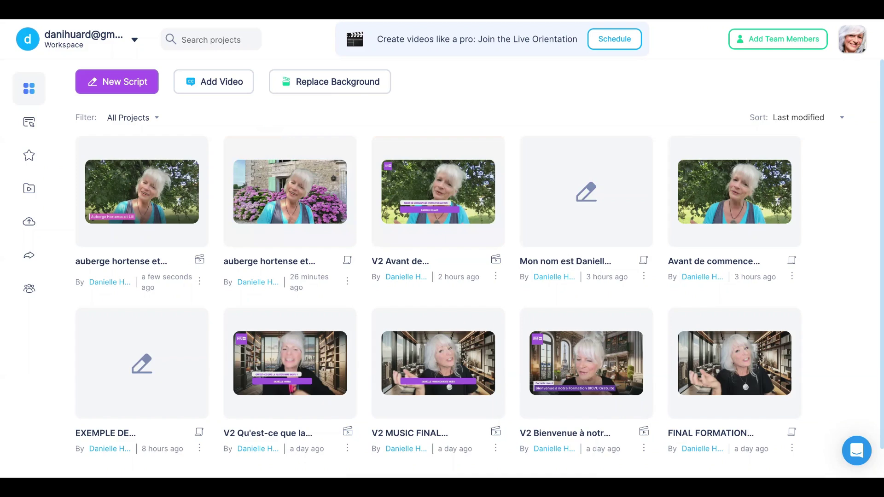
Step: Create a new blank script and paste the copied French auberge presentation text into it
left_click(143, 87)
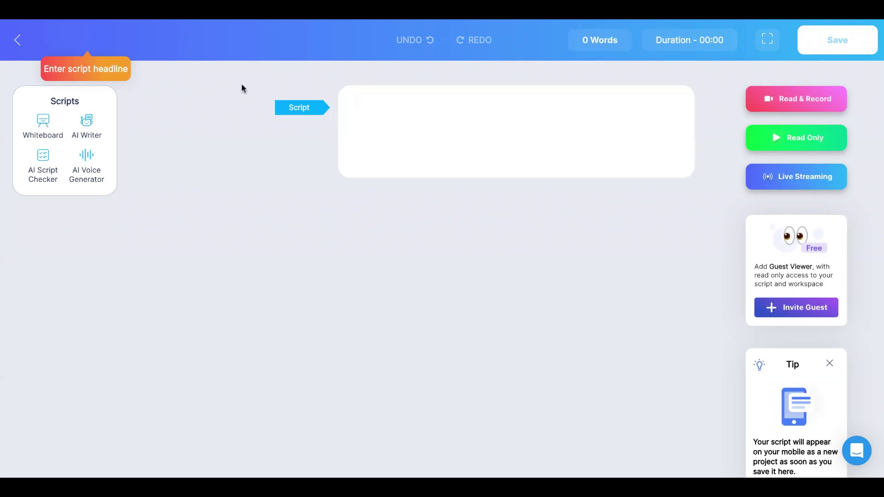
left_click(360, 114)
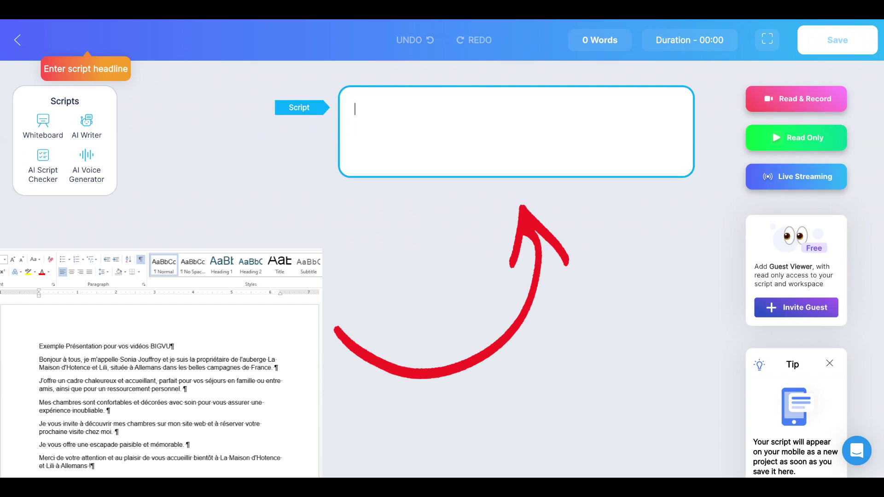
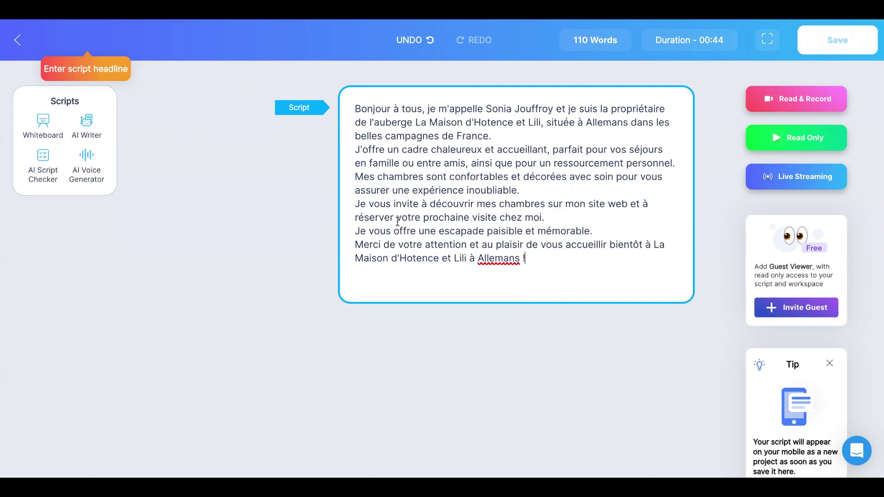
Step: Put the auberge's name and the J'offre sentence on new lines, and delete the owner's surname
left_click(416, 125)
key("Return")
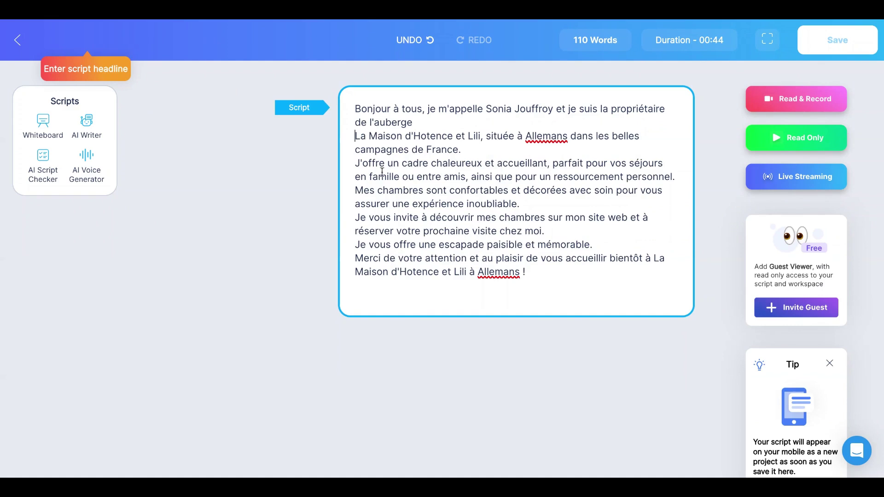
left_click(355, 168)
key("Return")
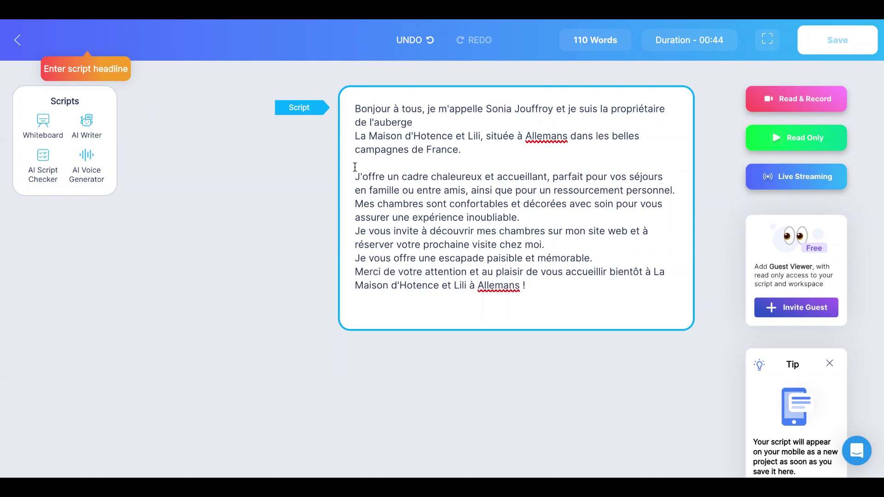
left_click(550, 112)
key("BackSpace")
key("BackSpace")
key("BackSpace")
key("BackSpace")
key("BackSpace")
key("BackSpace")
key("BackSpace")
key("BackSpace")
key("BackSpace")
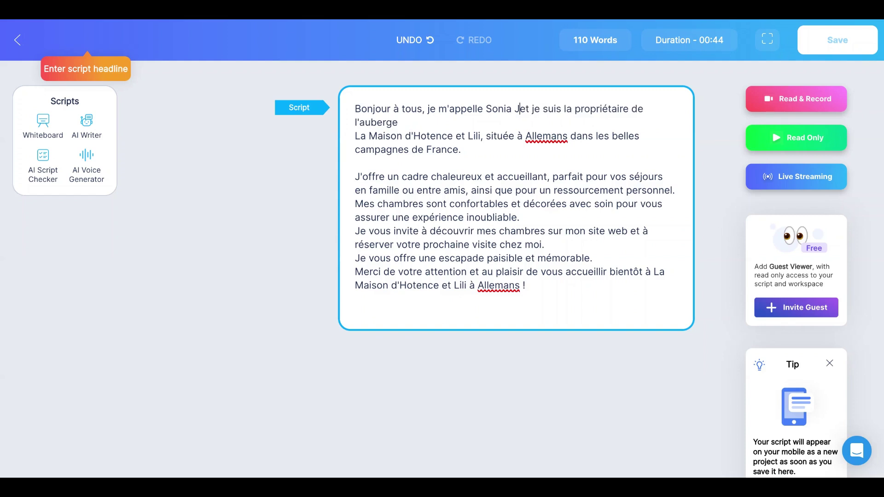
Step: Copy the opening greeting and paste it as the script headline
left_click_drag(513, 109, 349, 104)
key("ctrl+c")
left_click(69, 33)
key("ctrl+v")
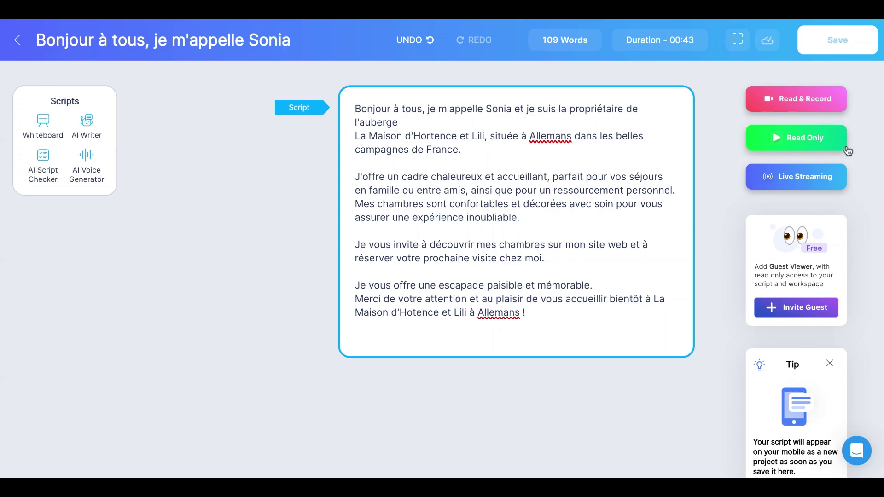
Step: Finish editing the script text by leaving the Script box
left_click(803, 144)
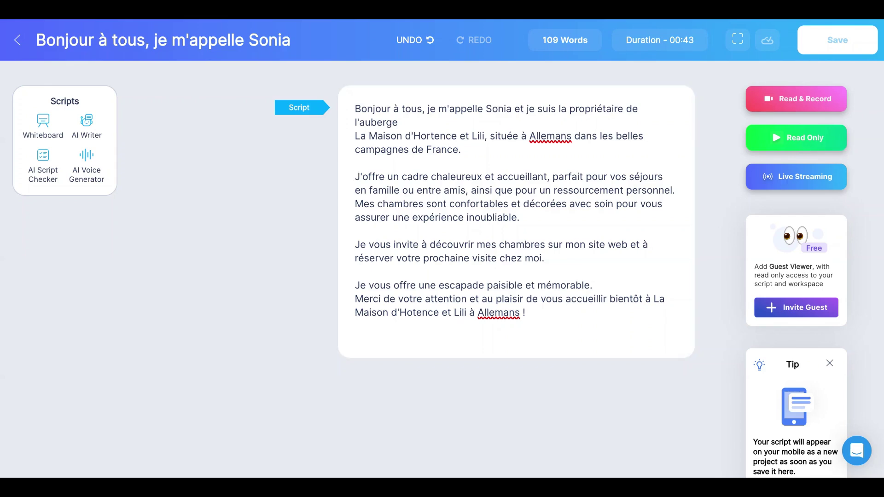
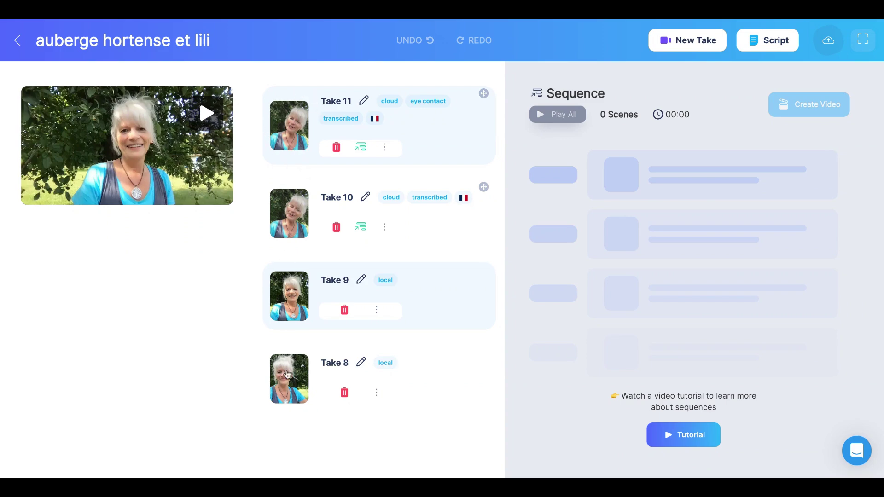
Step: Play and pause the Take 11 preview, then bring up Take 11's Edit/Share options
scroll(286, 374, "down", 1)
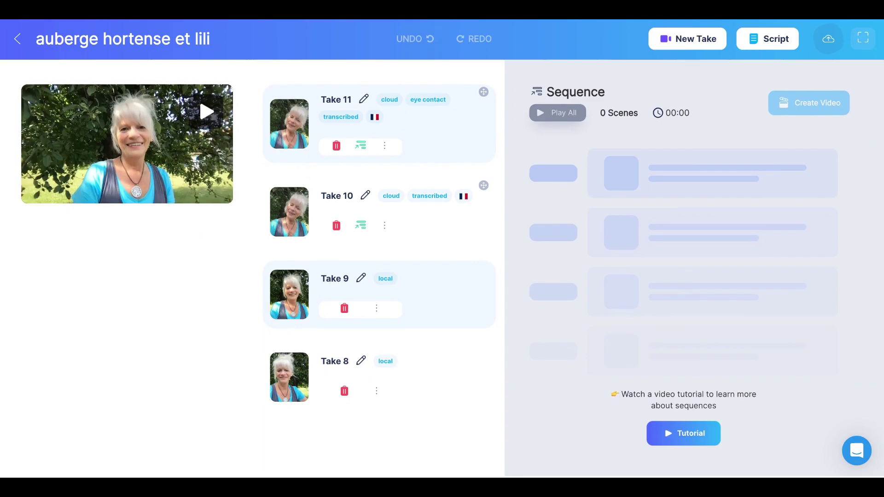
scroll(290, 465, "up", 1)
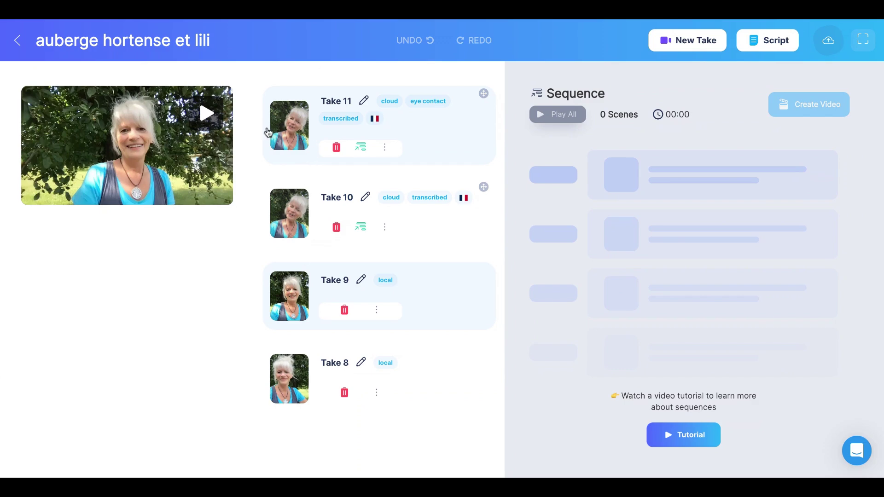
left_click(206, 113)
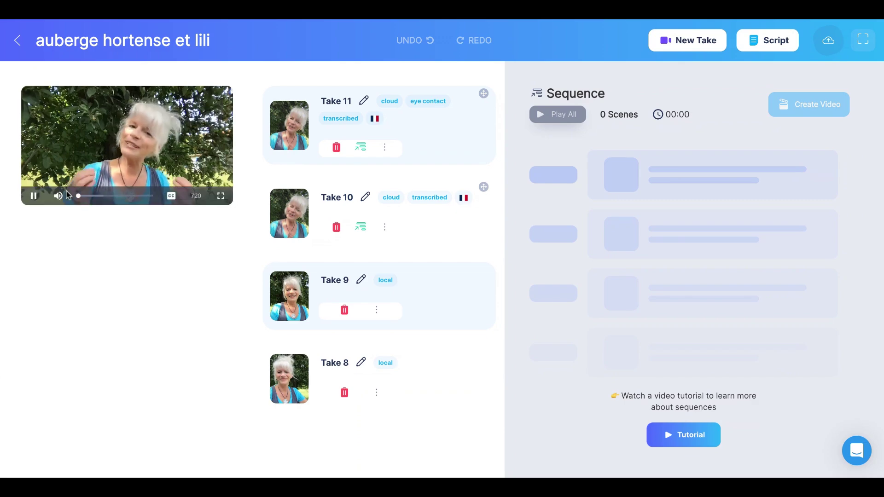
left_click(33, 196)
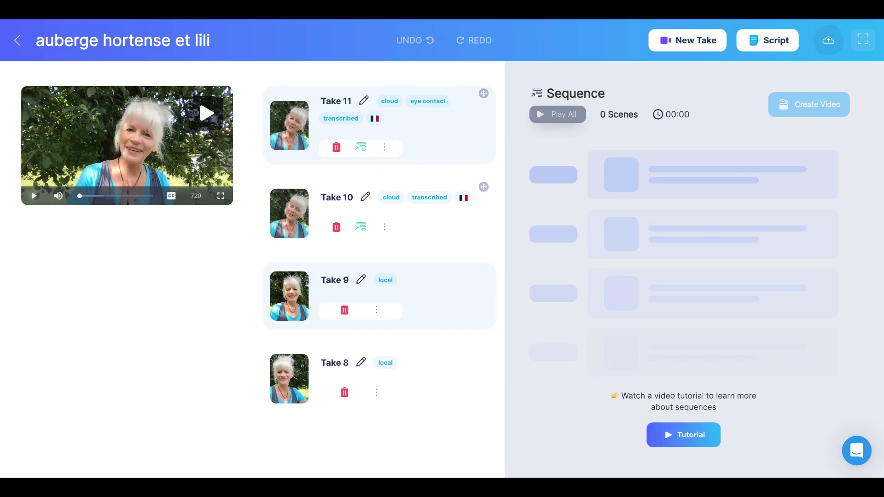
left_click(384, 147)
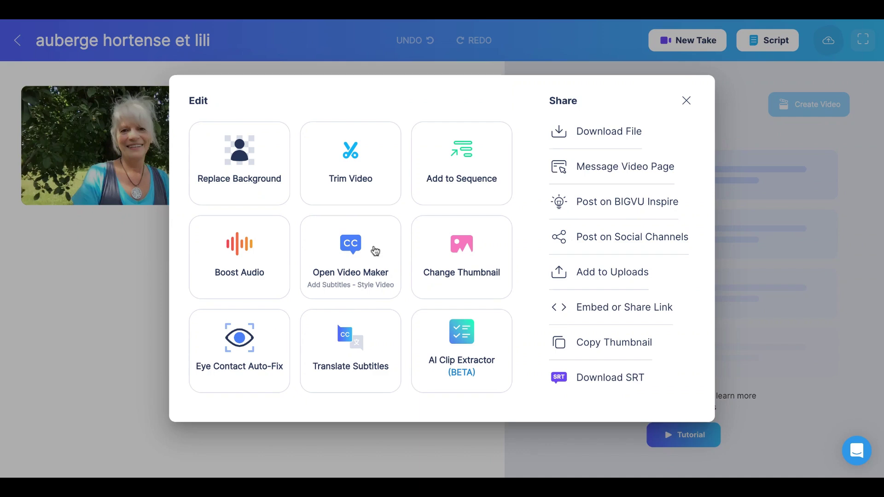
Step: Open Take 11 in the video maker with Français (France) subtitles, skipping Subtitles Auto-Fix
left_click(372, 247)
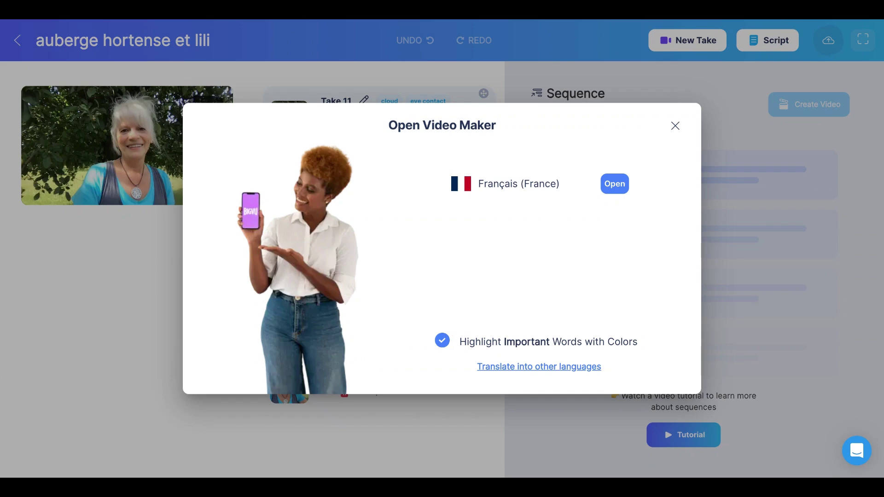
left_click(614, 184)
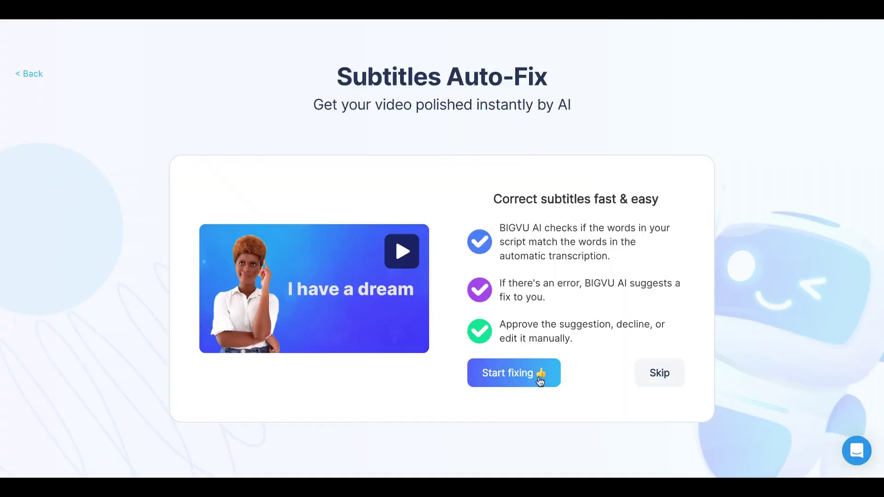
left_click(662, 374)
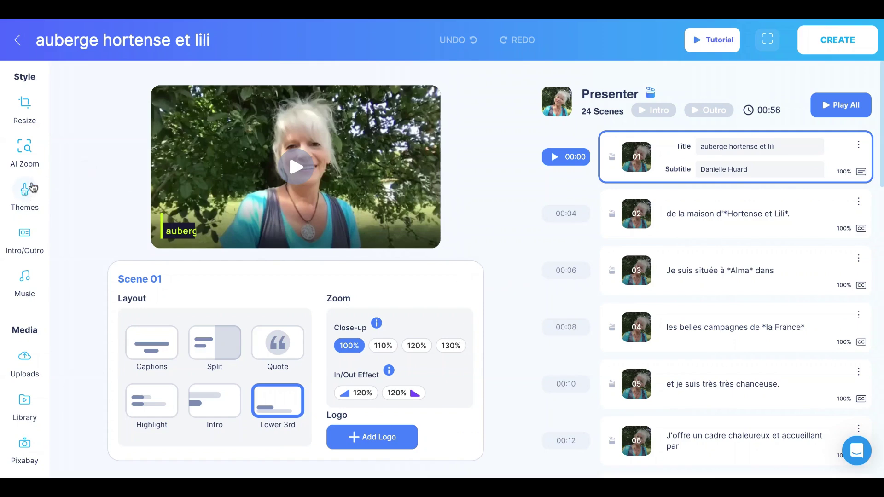
left_click(29, 194)
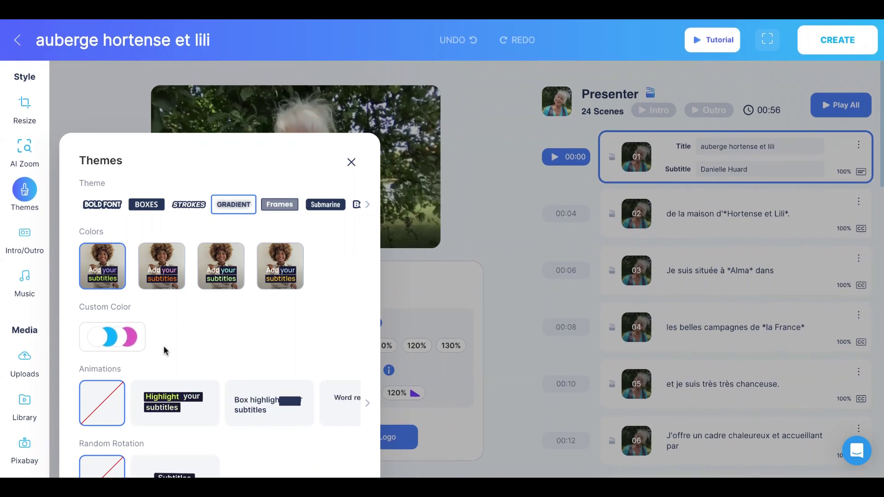
Step: Apply the BOLD FONT theme and delete the presenter name from scene 01's subtitle
left_click(110, 208)
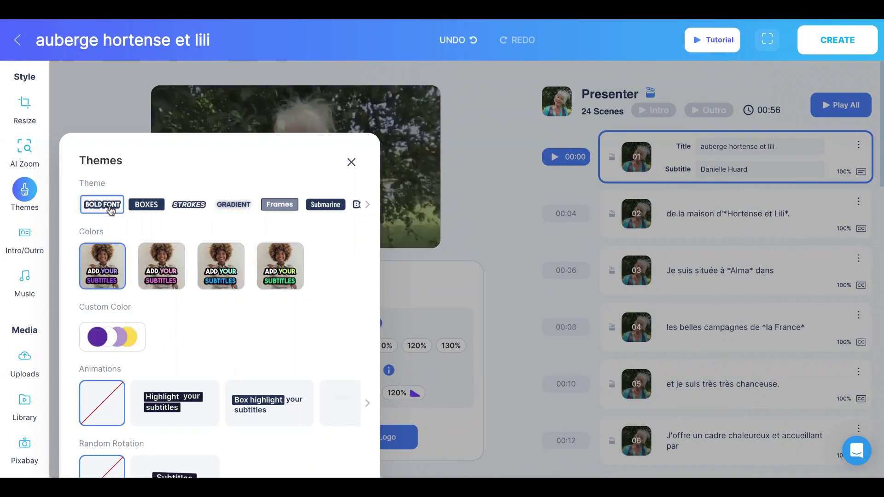
left_click(351, 164)
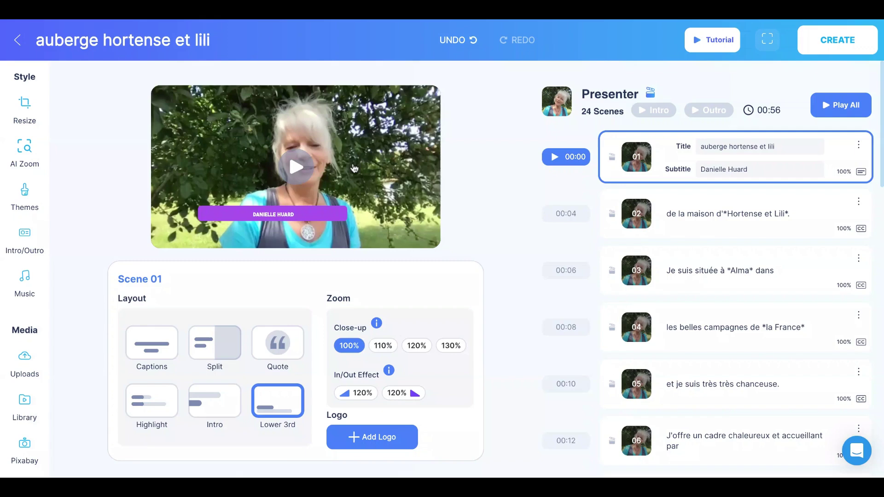
left_click(555, 158)
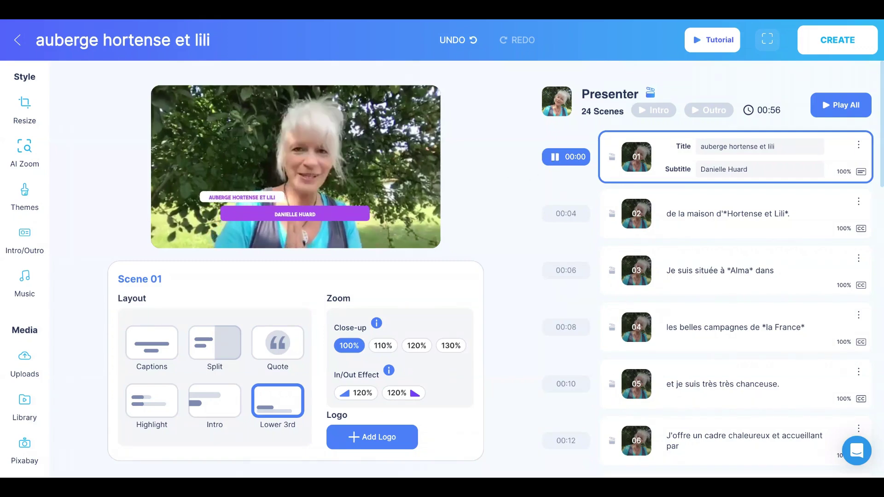
left_click(555, 157)
left_click_drag(750, 169, 697, 169)
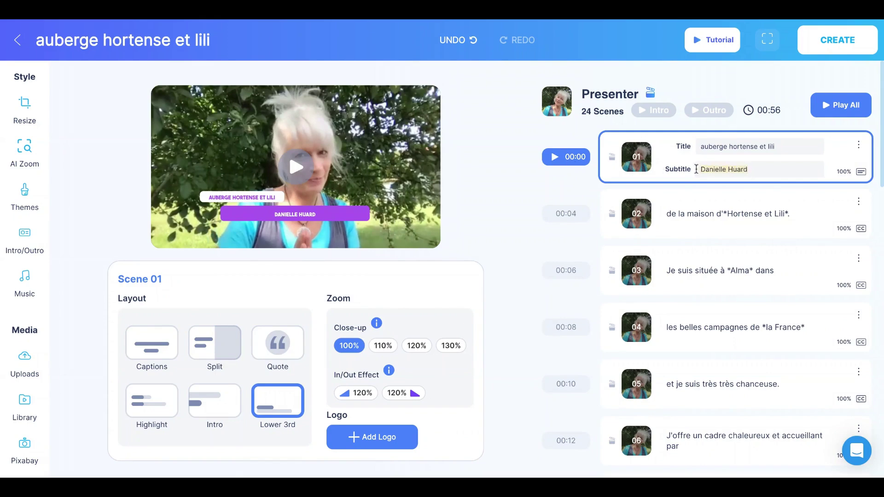
key("BackSpace")
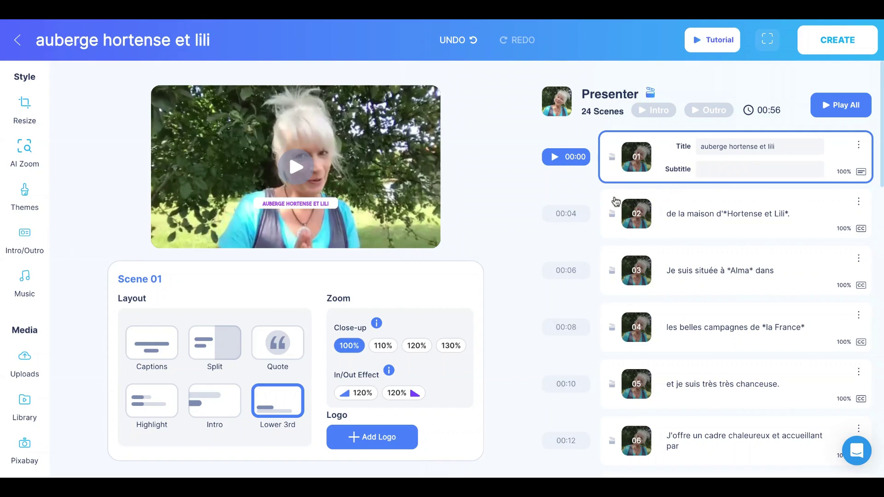
Step: Preview scenes 02, 03 and 04 in turn
left_click(555, 215)
left_click(554, 215)
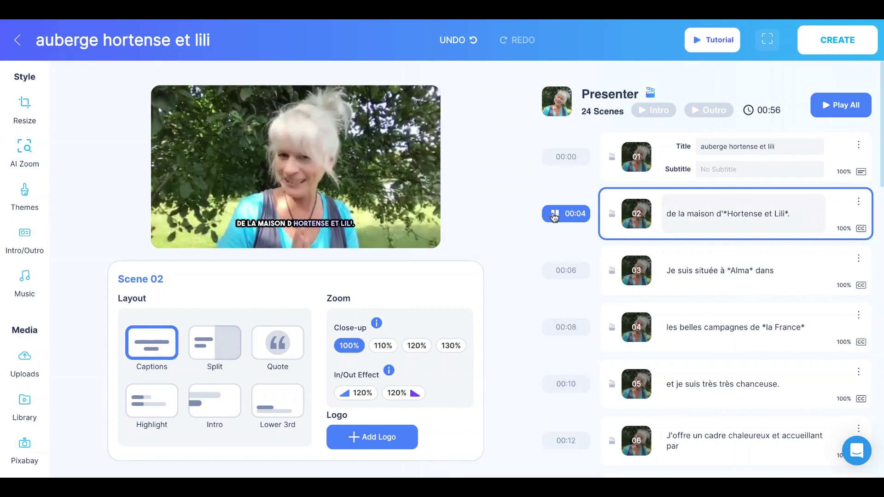
left_click(553, 271)
left_click(553, 273)
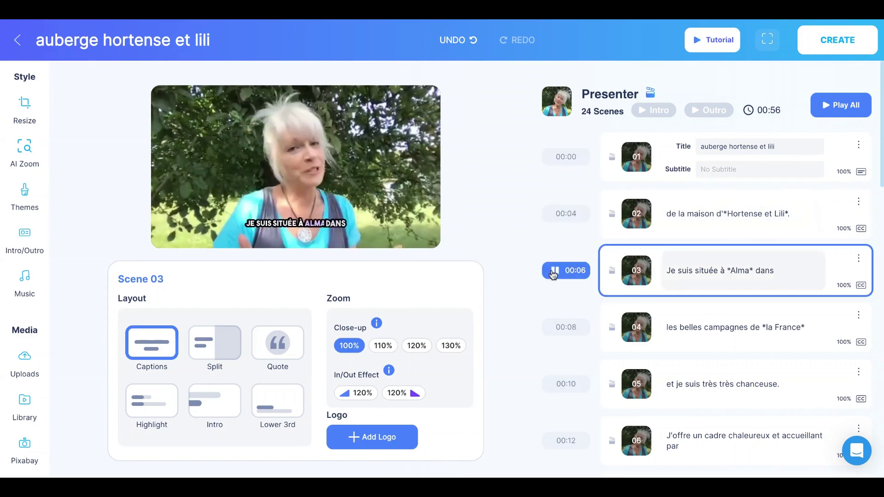
left_click(550, 330)
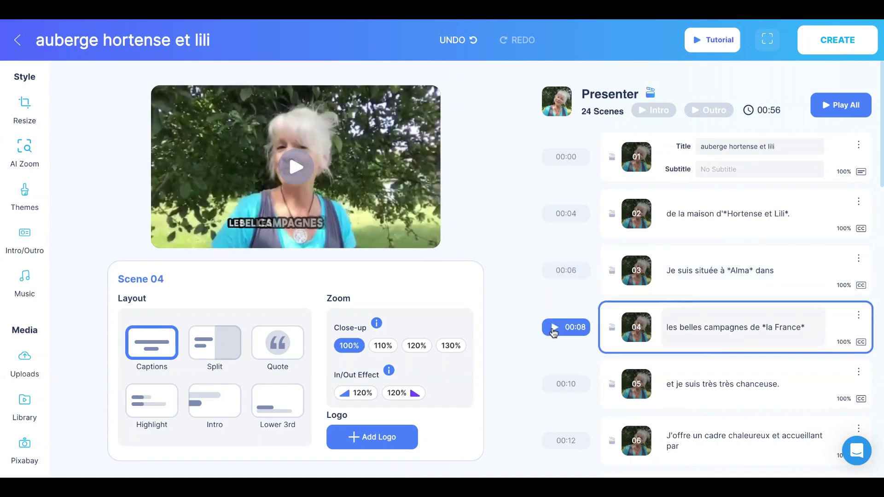
left_click(553, 328)
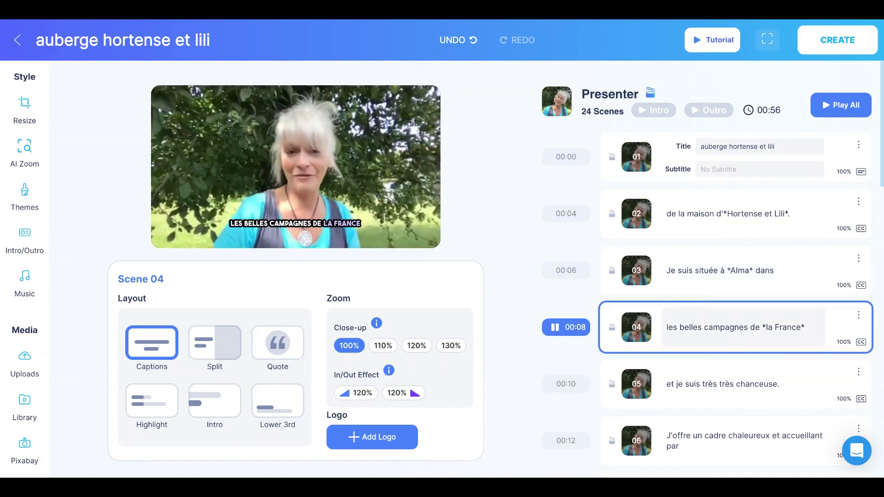
scroll(641, 374, "down", 2)
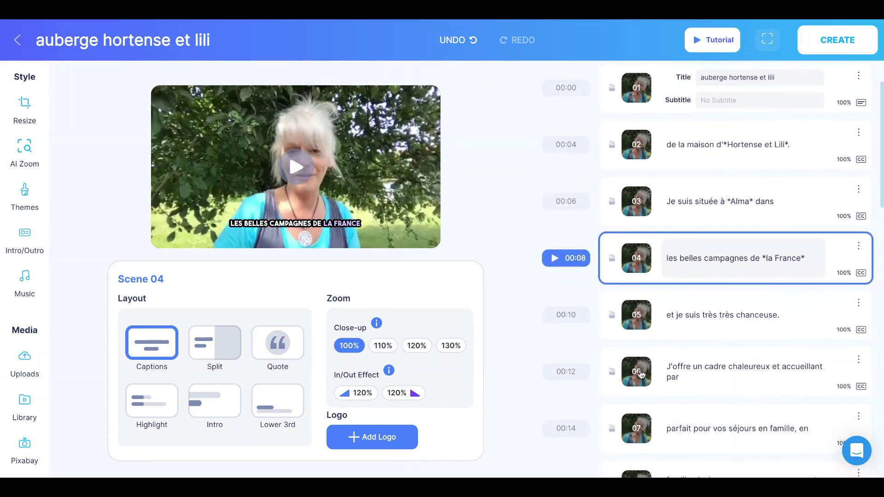
scroll(641, 375, "down", 4)
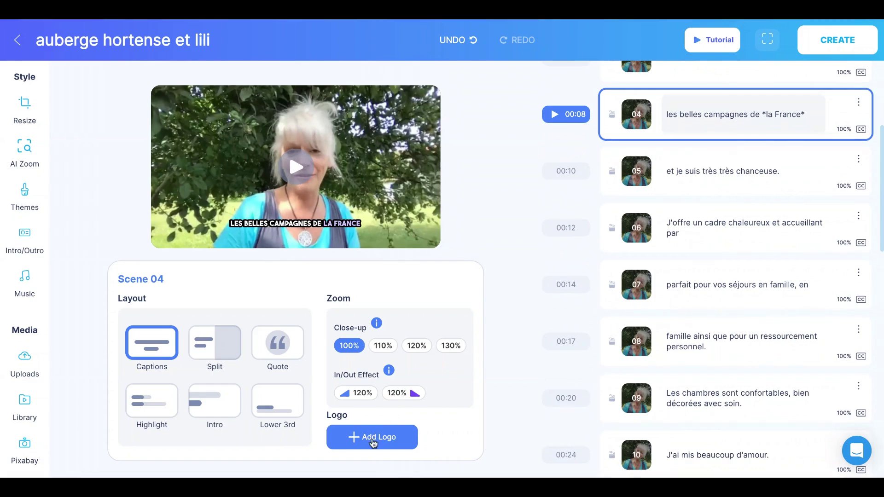
Step: Add the BIGVU PRO logo to the video
left_click(374, 443)
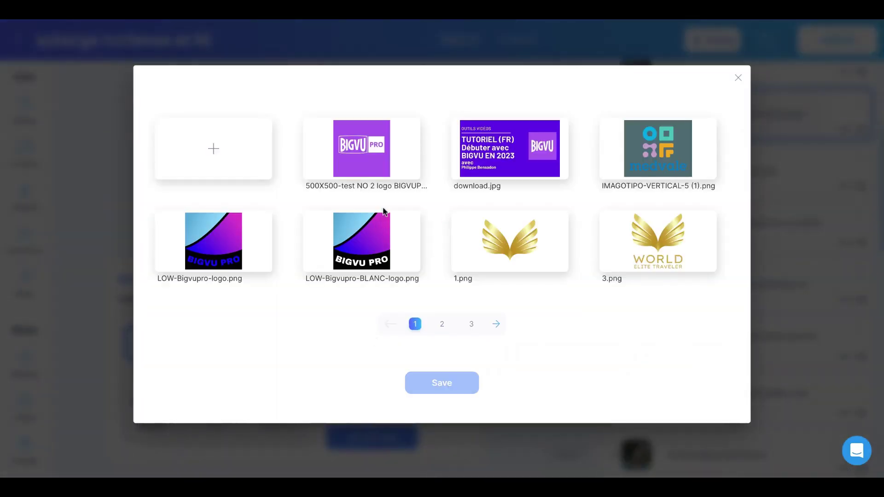
left_click(373, 178)
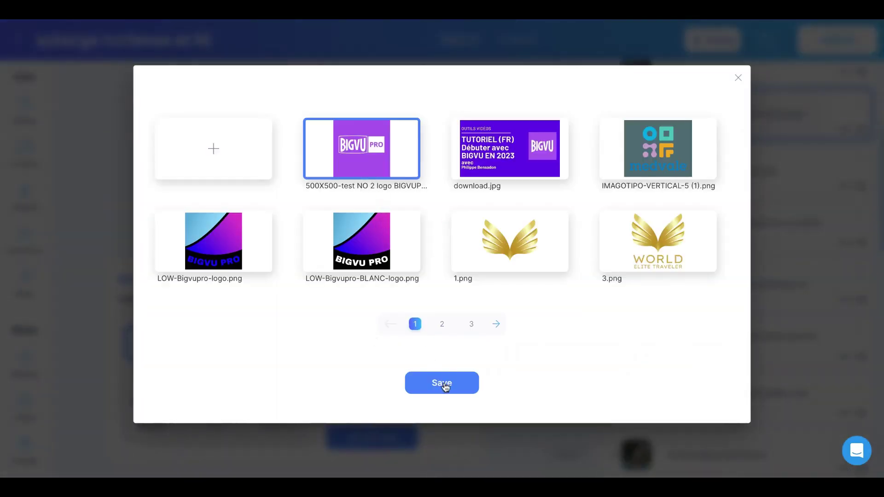
left_click(444, 385)
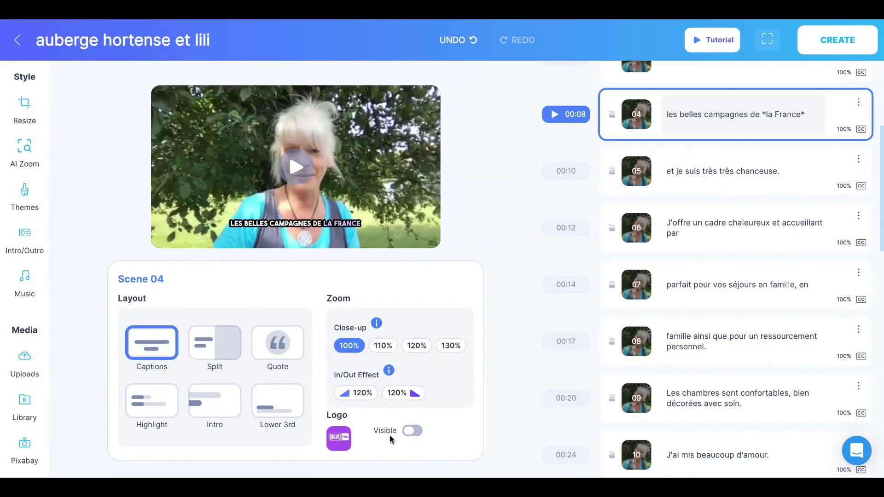
Step: Show the logo smaller on this scene, hide it on all scenes, then re-enable it
left_click(412, 430)
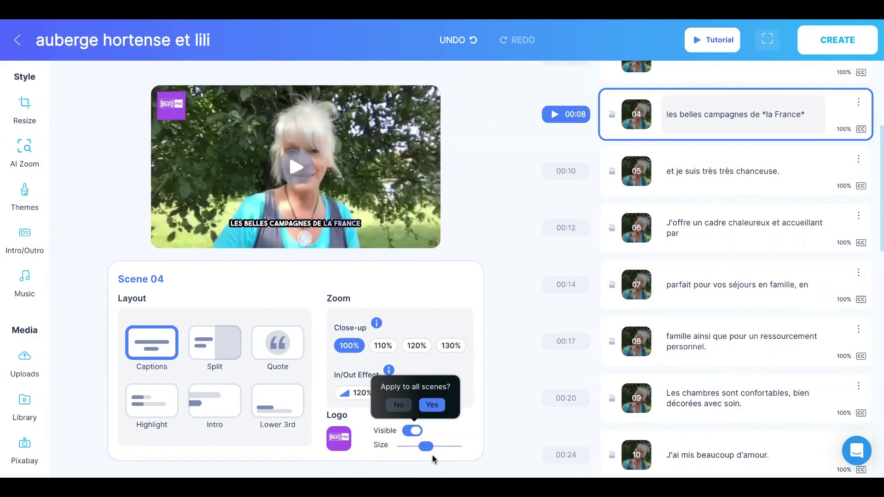
mouse_move(431, 449)
left_mouse_down()
mouse_move(416, 450)
mouse_move(432, 452)
left_mouse_up()
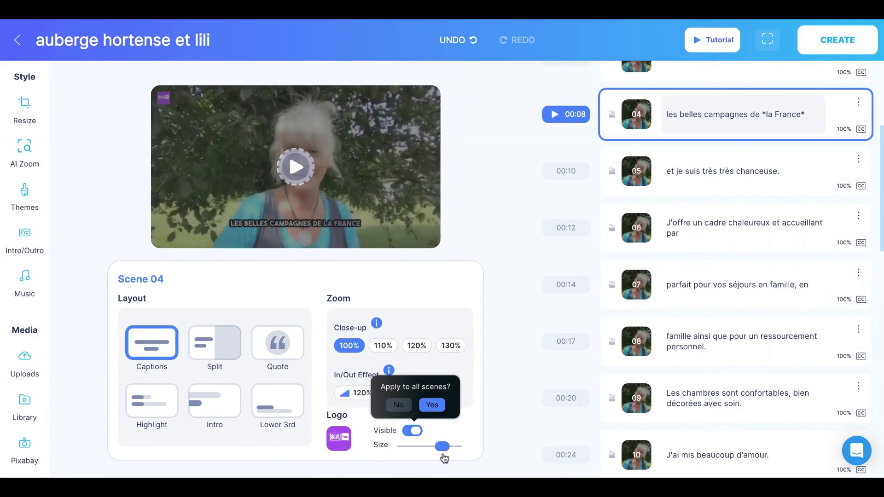
left_click(398, 406)
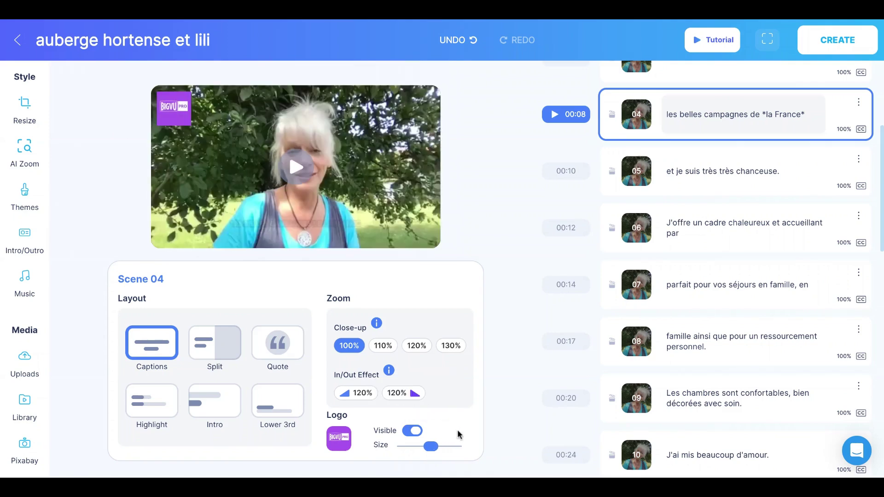
left_click(414, 435)
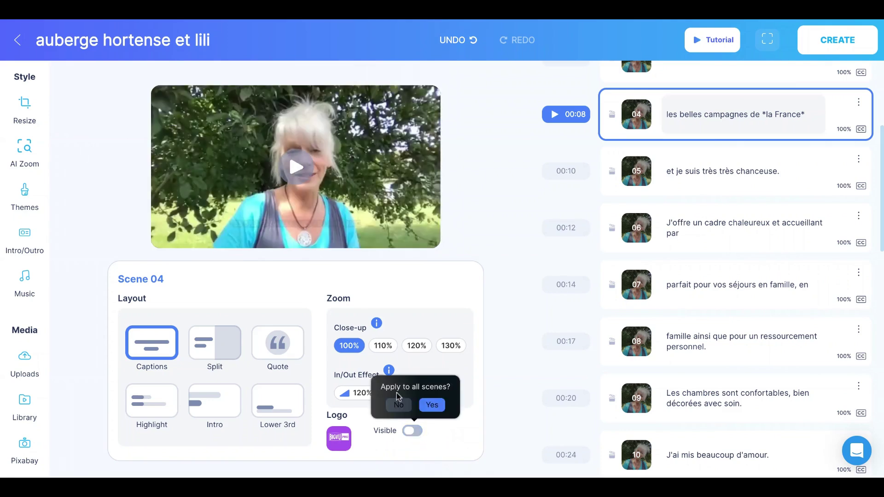
left_click(431, 405)
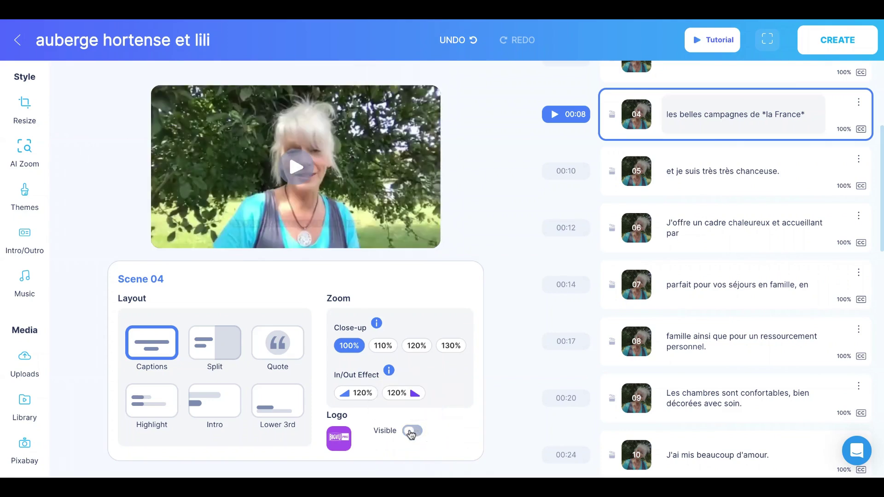
left_click(412, 431)
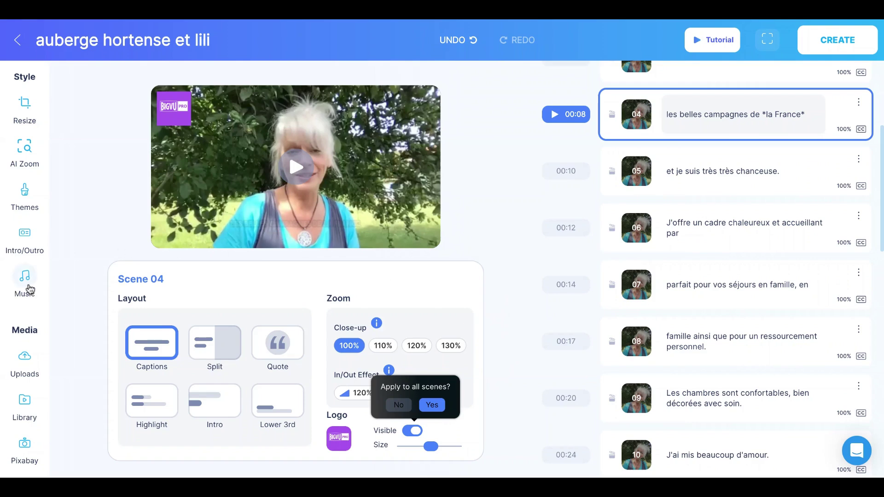
Step: Audition the Motivational, AcousticBand, Curiosity, Disco and Happy background music tracks
left_click(25, 276)
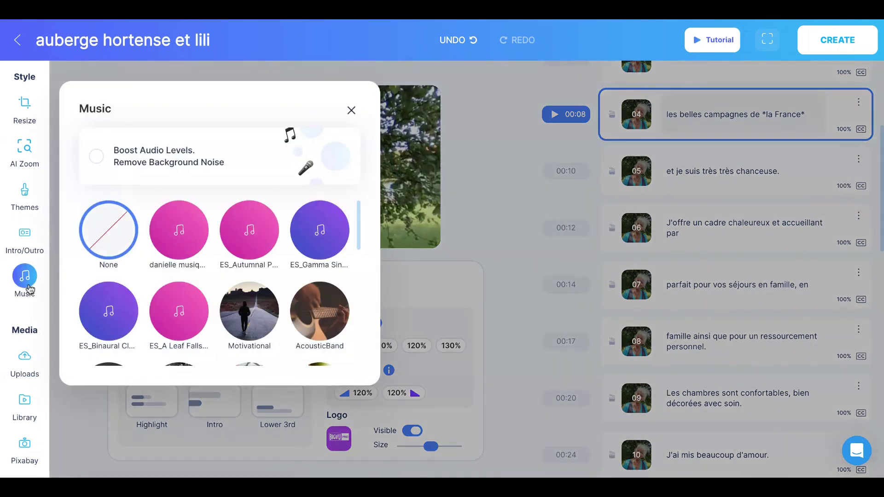
scroll(186, 322, "down", 2)
scroll(186, 322, "down", 2)
left_click(254, 236)
scroll(253, 236, "up", 1)
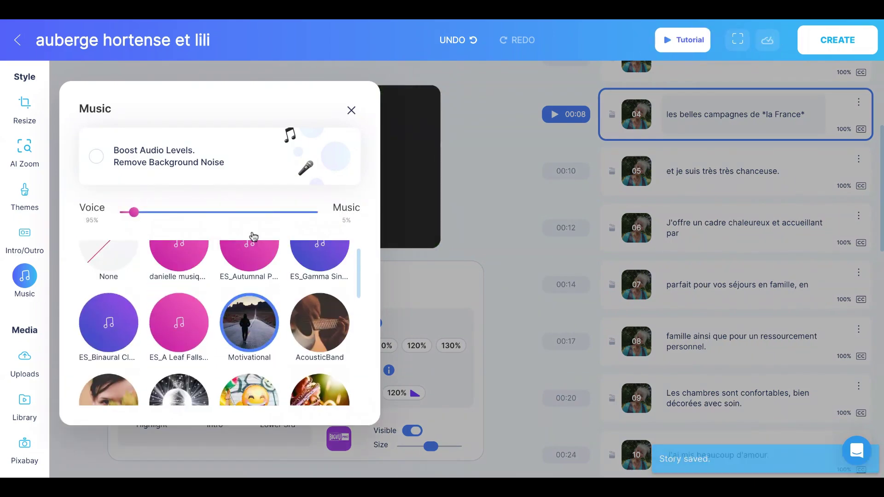
left_click(322, 321)
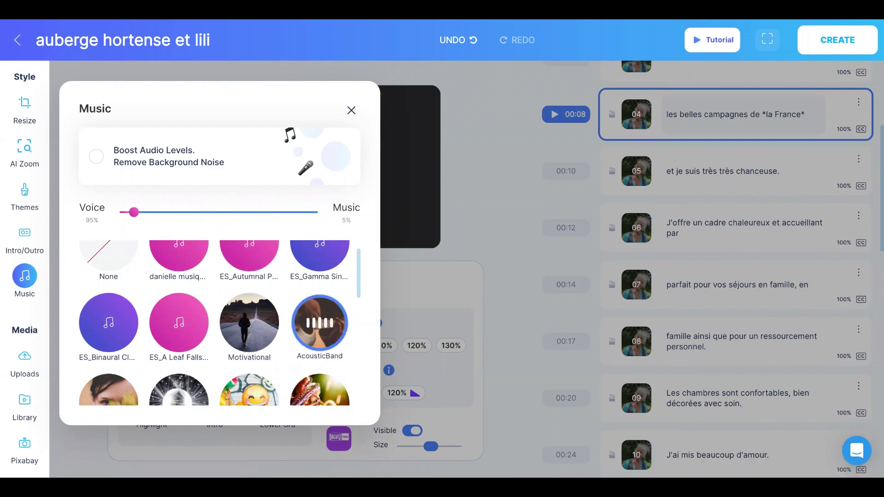
scroll(140, 345, "down", 2)
left_click(112, 345)
scroll(112, 347, "down", 1)
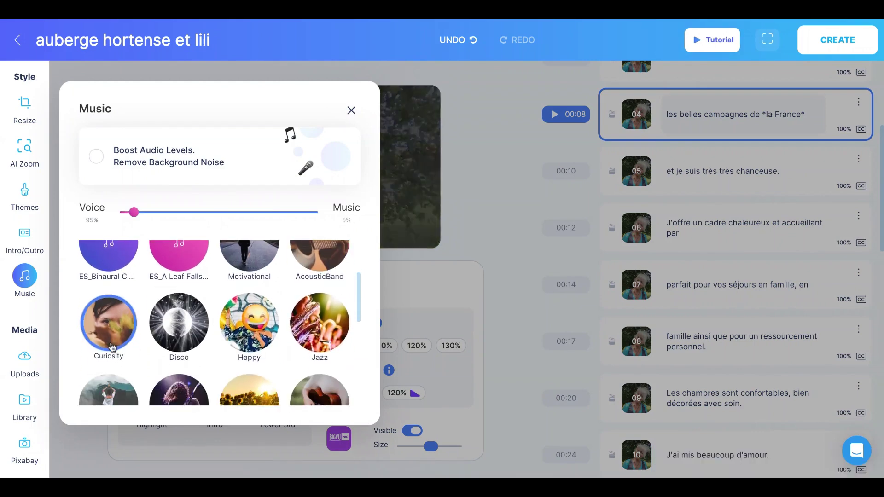
left_click(186, 343)
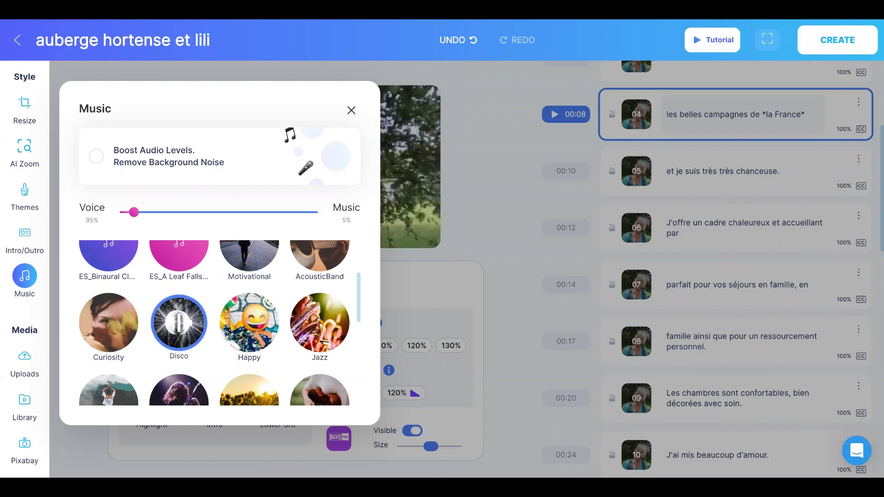
left_click(250, 341)
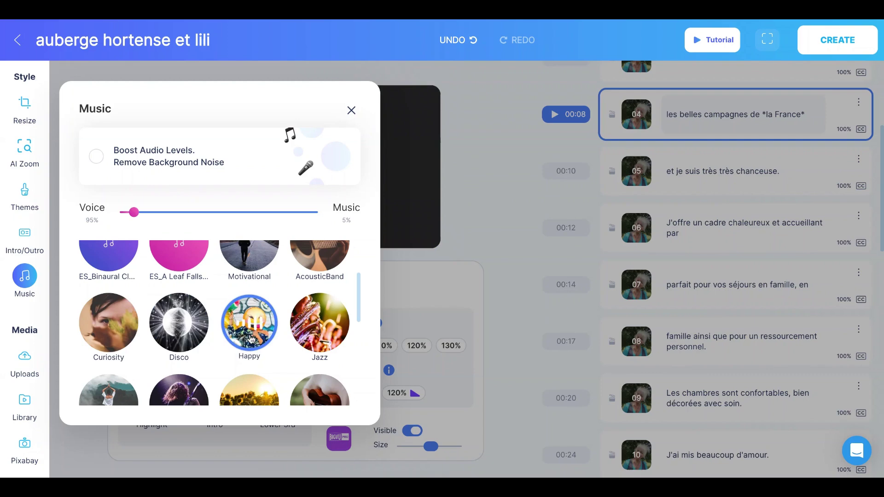
Step: Choose the Jazz track, mixed at 97% voice and 3% music
left_click(317, 335)
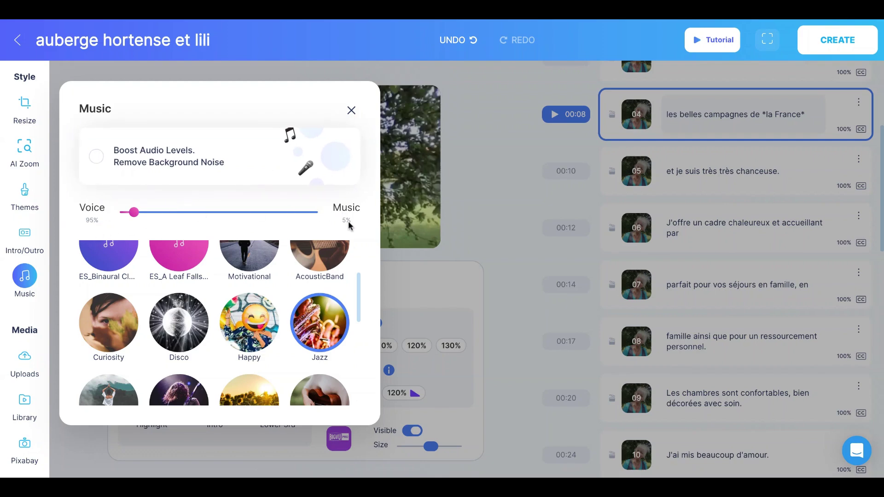
left_click_drag(133, 213, 131, 214)
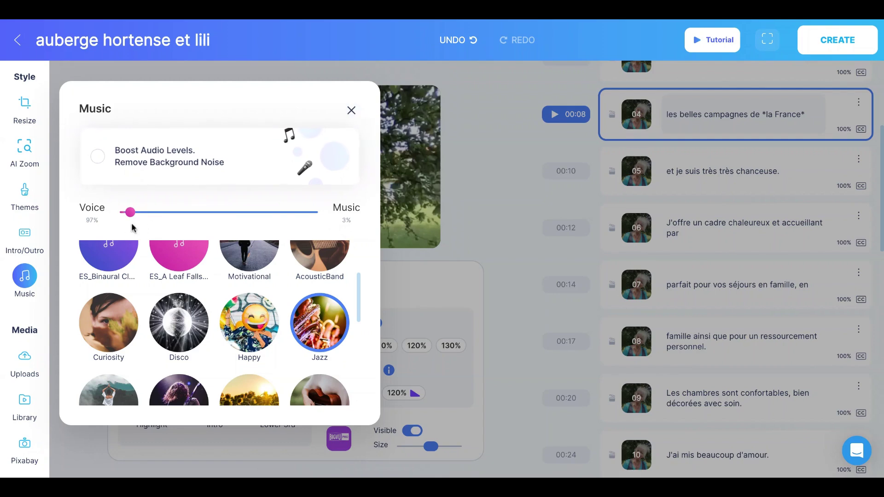
left_click(351, 110)
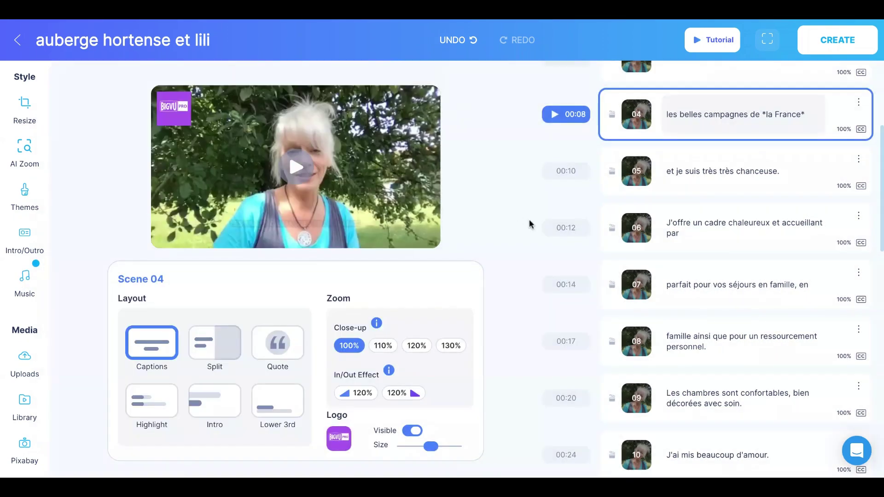
Step: Preview the whole video from the first scene with Play All, then stop playback
scroll(776, 84, "up", 5)
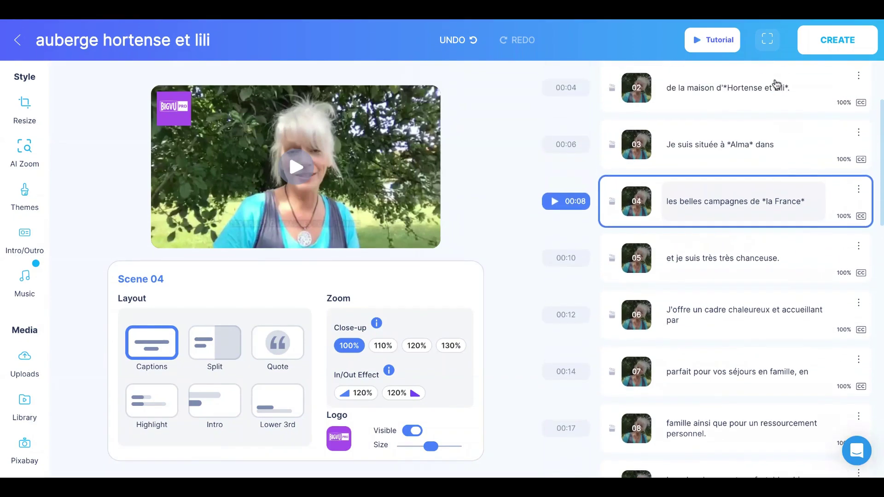
left_click(846, 114)
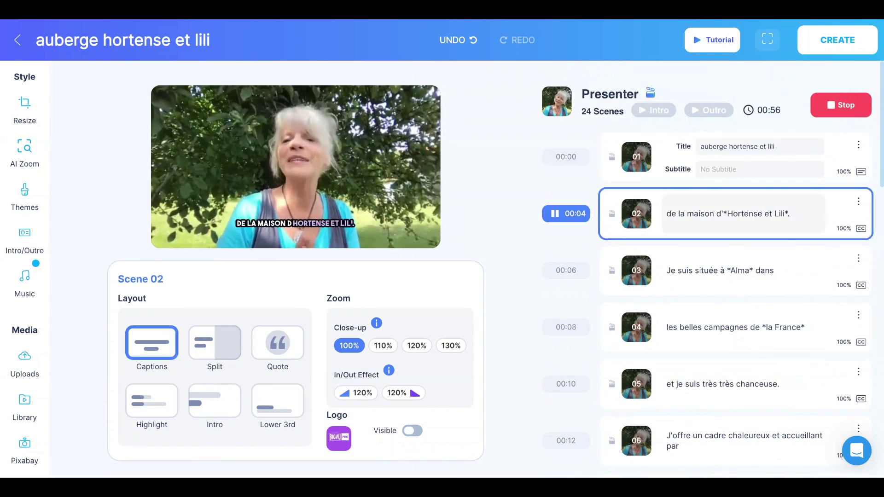
key("space")
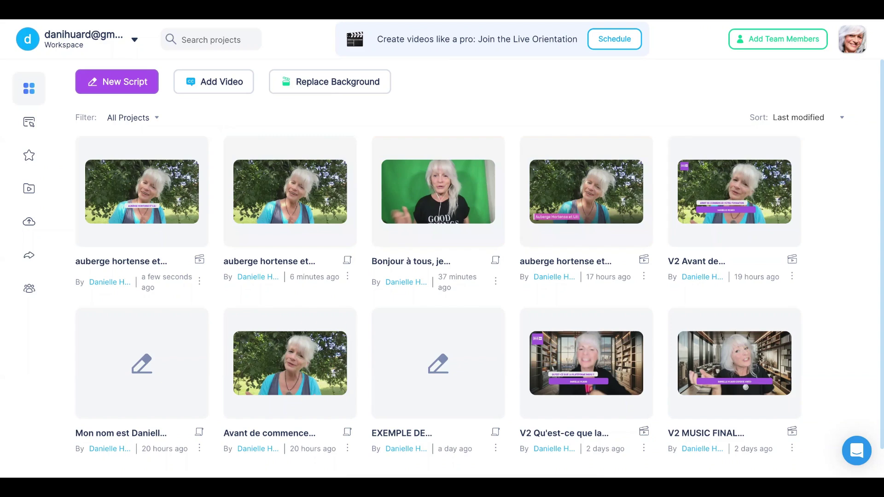
left_click(199, 282)
scroll(229, 343, "down", 3)
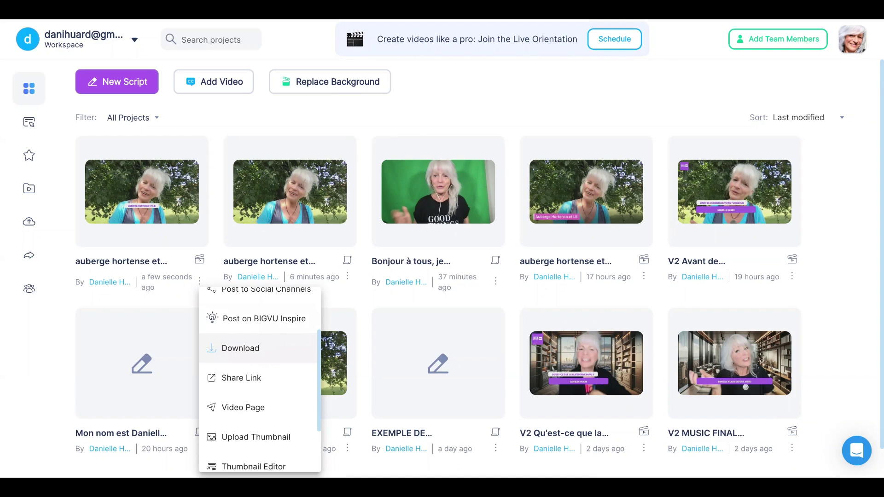
scroll(265, 385, "down", 3)
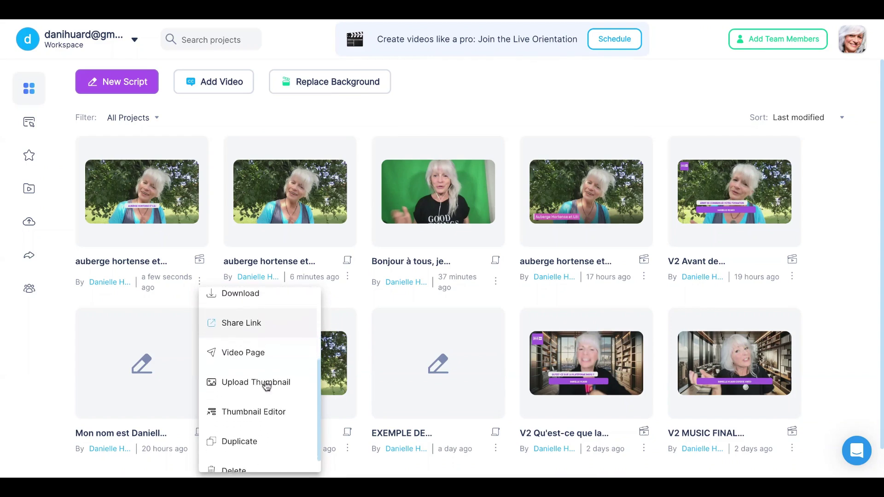
scroll(248, 364, "up", 2)
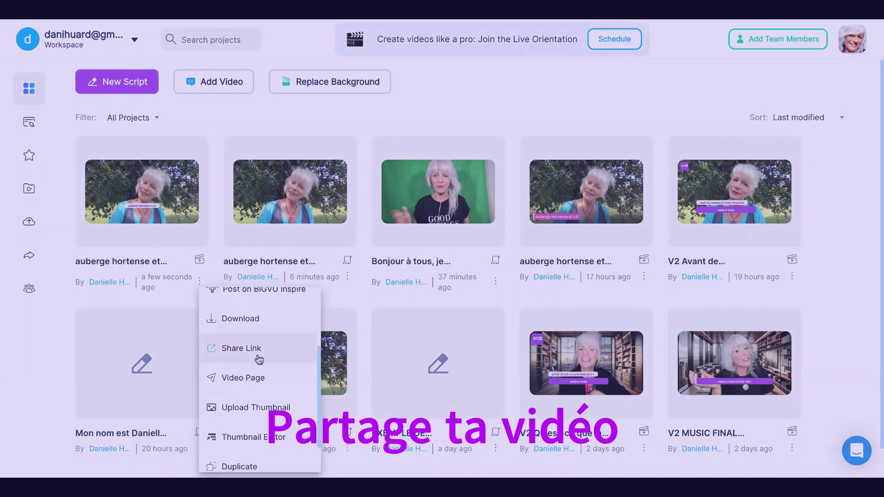
left_click(252, 350)
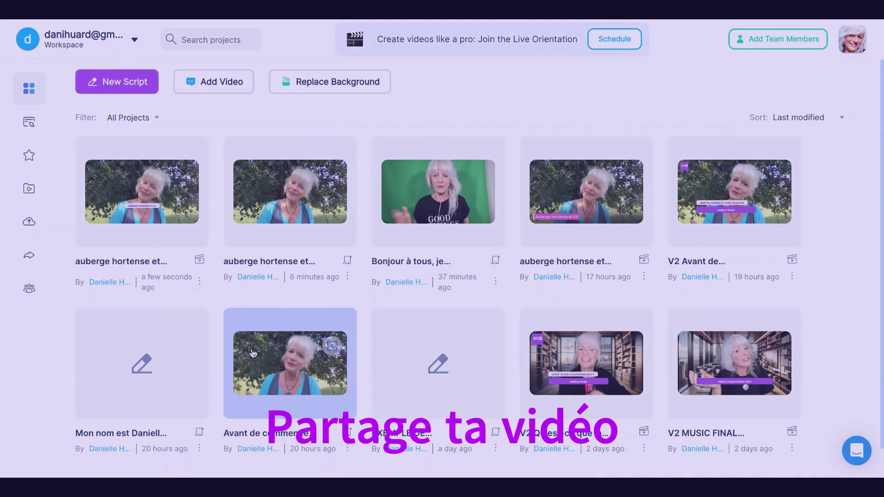